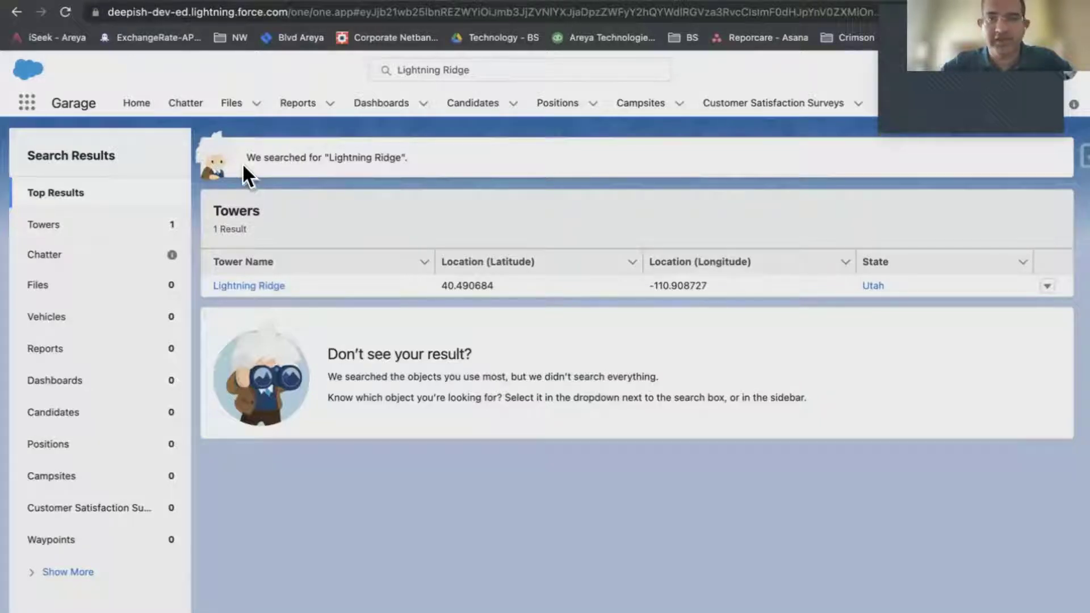
# Clear the highlighted banner text and go back to the Lightning Ridge tower record in Utah
pyautogui.moveTo(247, 160); pyautogui.dragTo(396, 165)
pyautogui.click(396, 166)
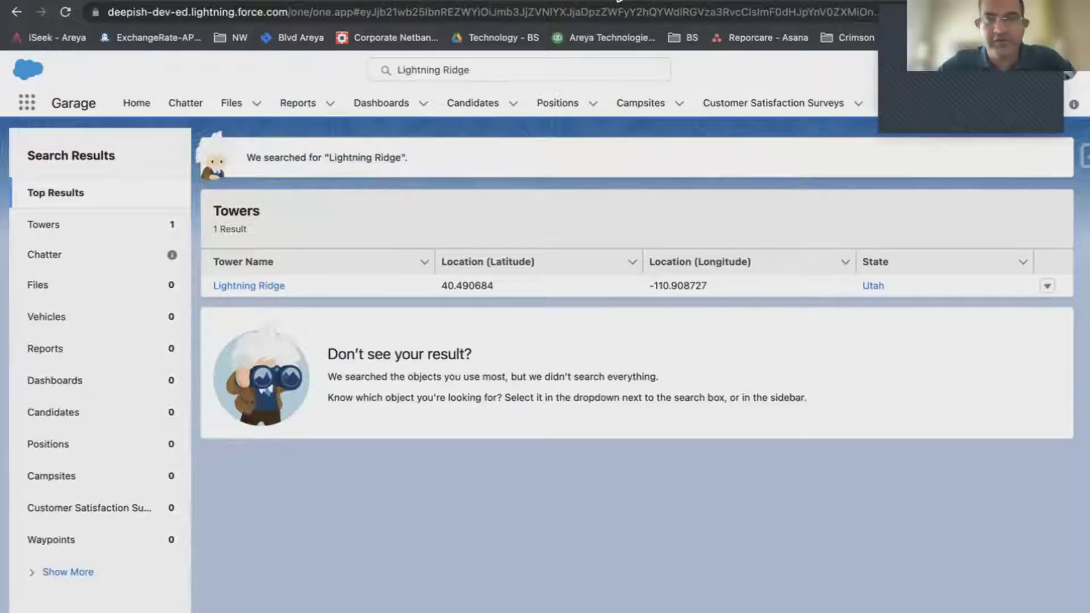
pyautogui.press('super+bracketleft')
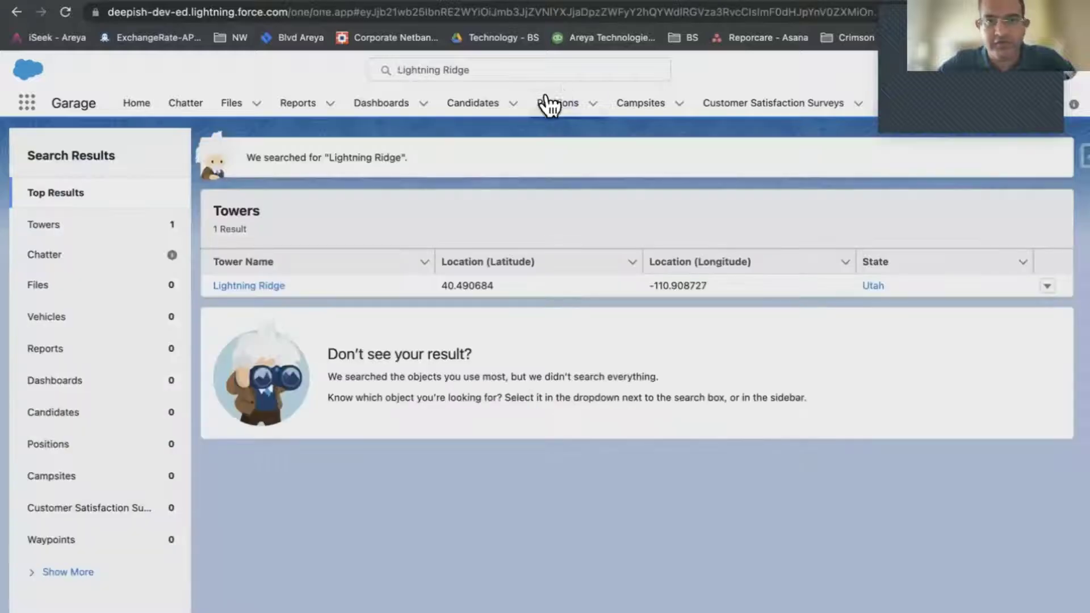
# From the Home page, run a global search for 'Lightning Ridge'
pyautogui.click(557, 103)
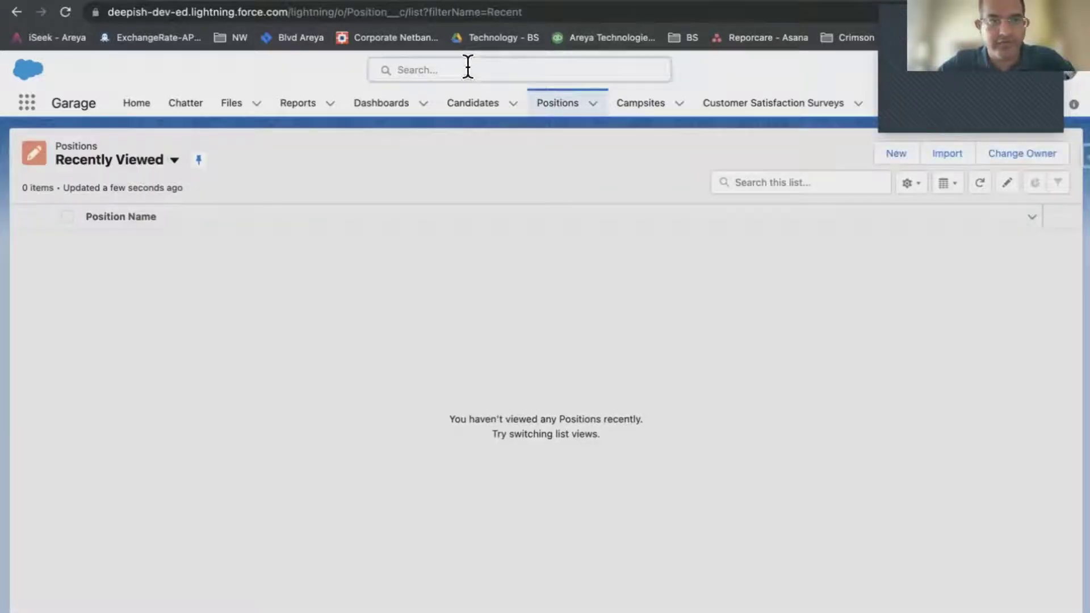
pyautogui.click(467, 67)
pyautogui.click(135, 108)
pyautogui.click(430, 74)
pyautogui.write('Lightning Ridge')
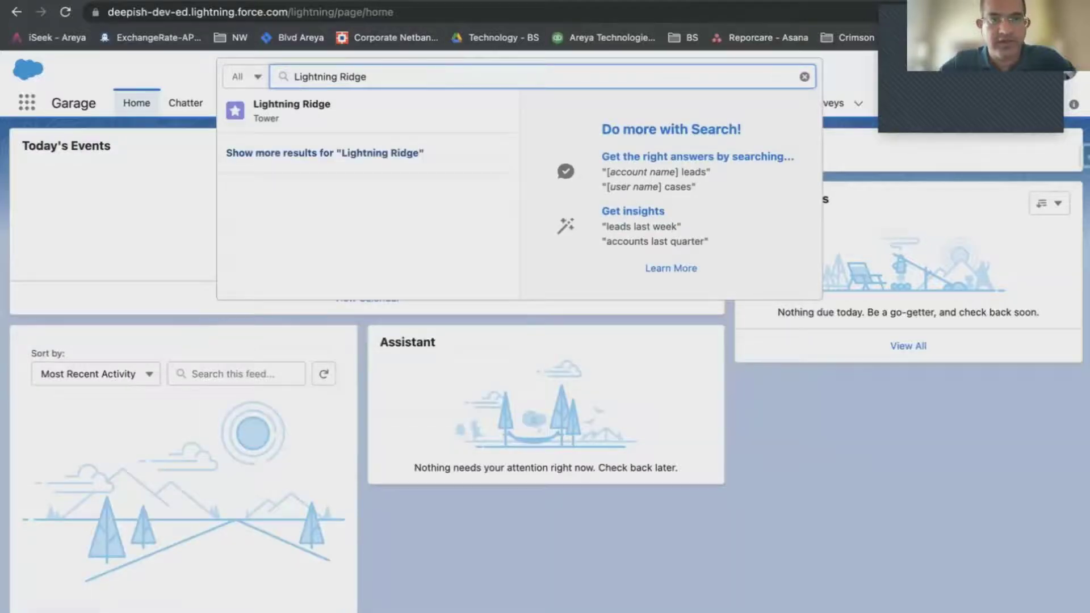
pyautogui.press('Return')
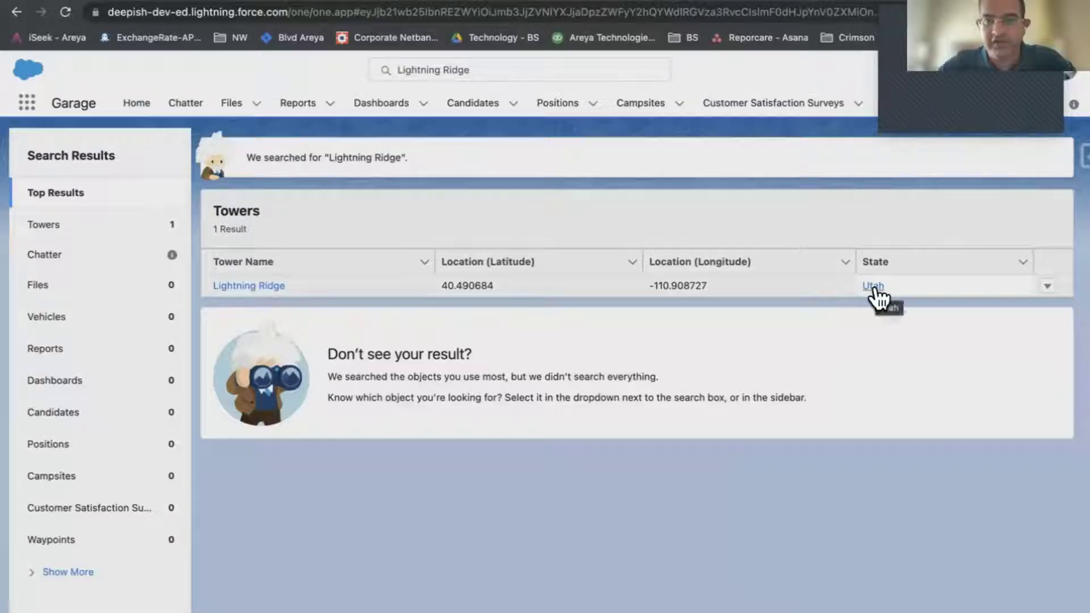
# Open the tower's Utah account record, then return to the Lightning Ridge search results
pyautogui.click(249, 285)
pyautogui.click(59, 358)
pyautogui.doubleClick(64, 159)
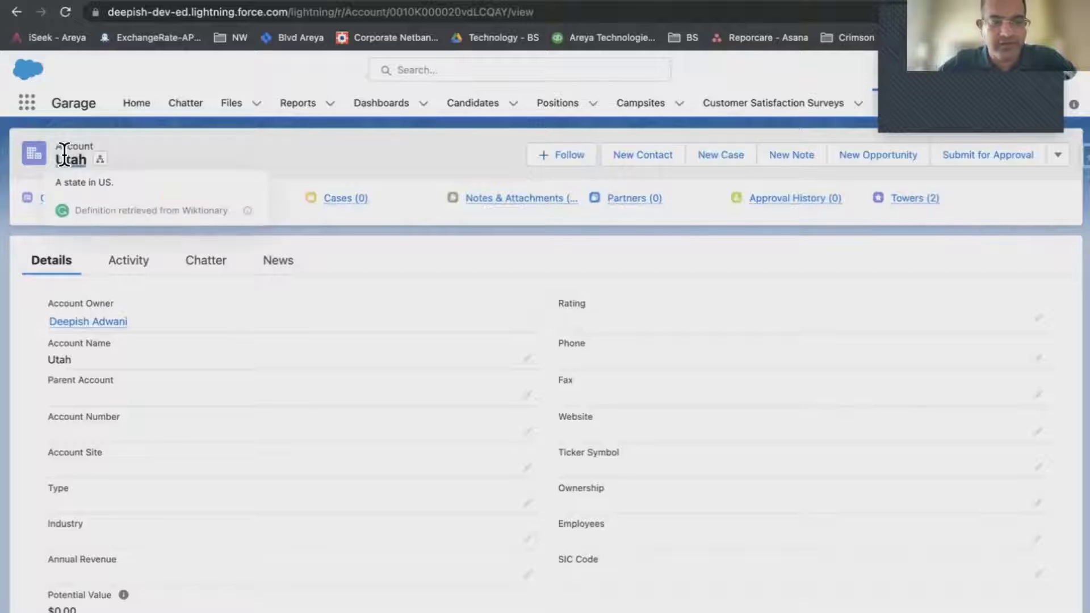
pyautogui.hotkey('alt', 'Left')
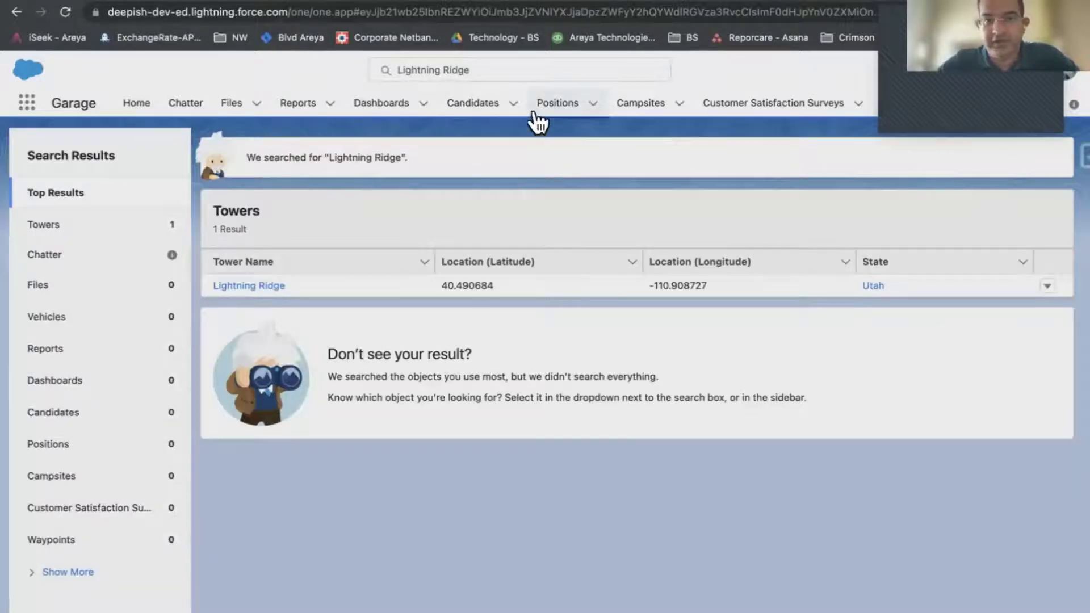
pyautogui.click(540, 71)
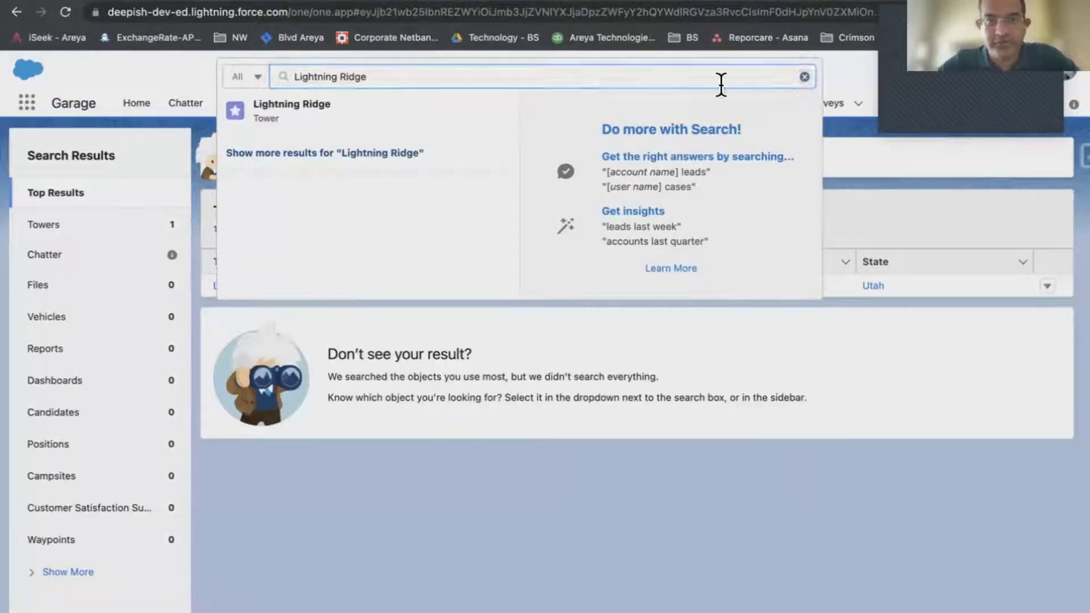
# Search globally for 'Utah' and filter the results to Accounts via Show More
pyautogui.press('super+a')
pyautogui.write('Utah')
pyautogui.press('Return')
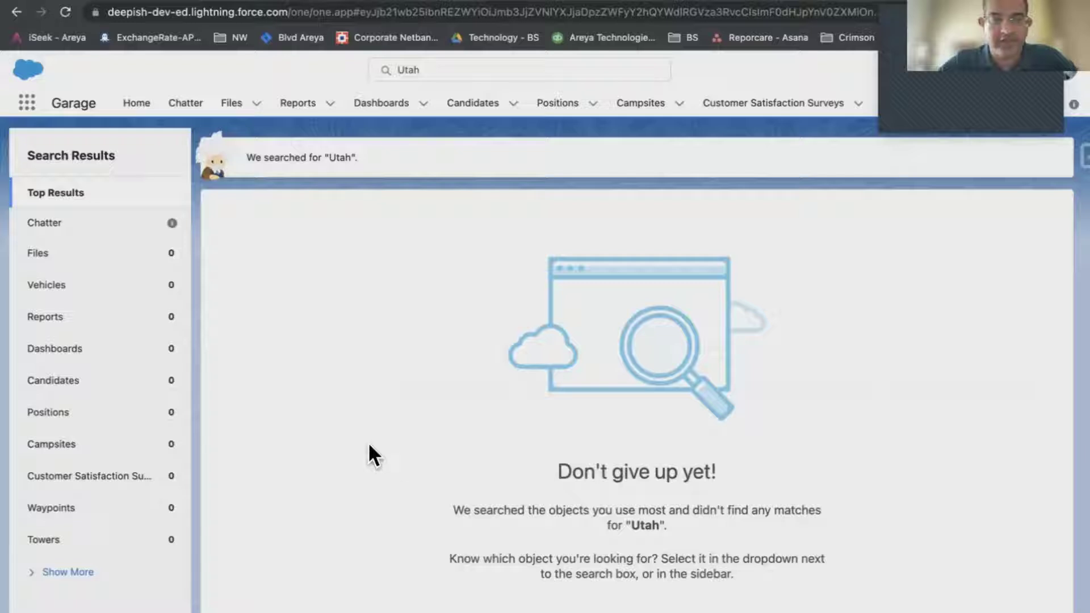
pyautogui.scroll(-1, 235, 386)
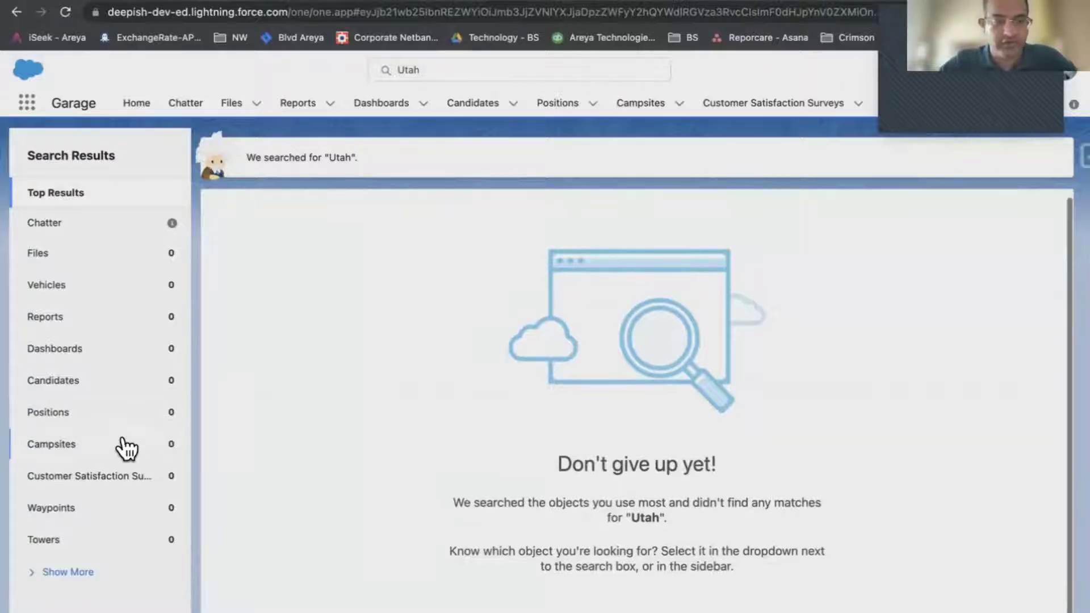
pyautogui.click(69, 572)
pyautogui.scroll(-2, 70, 579)
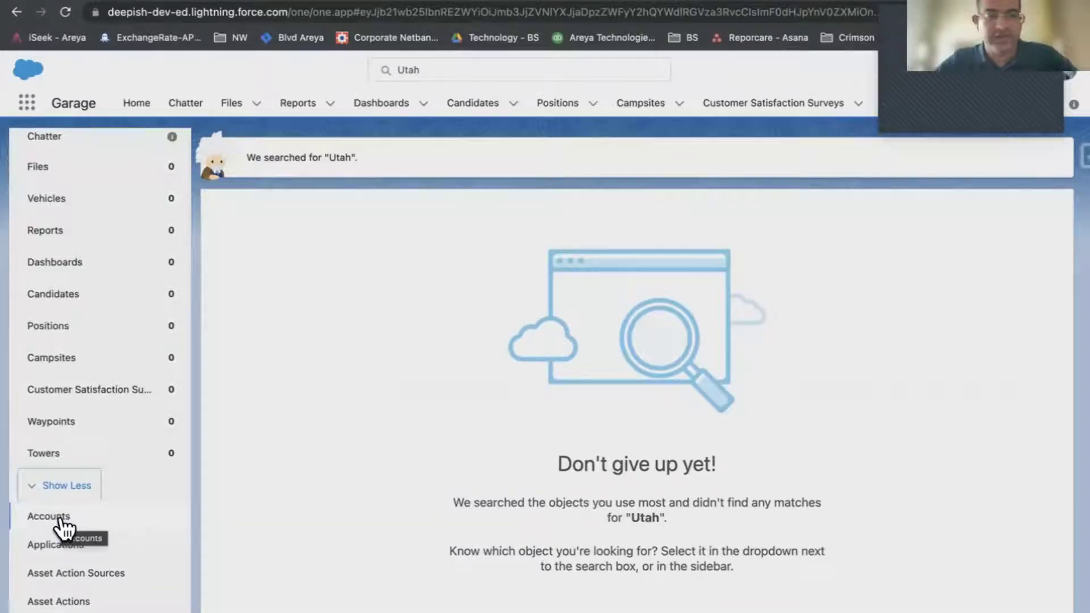
pyautogui.click(59, 517)
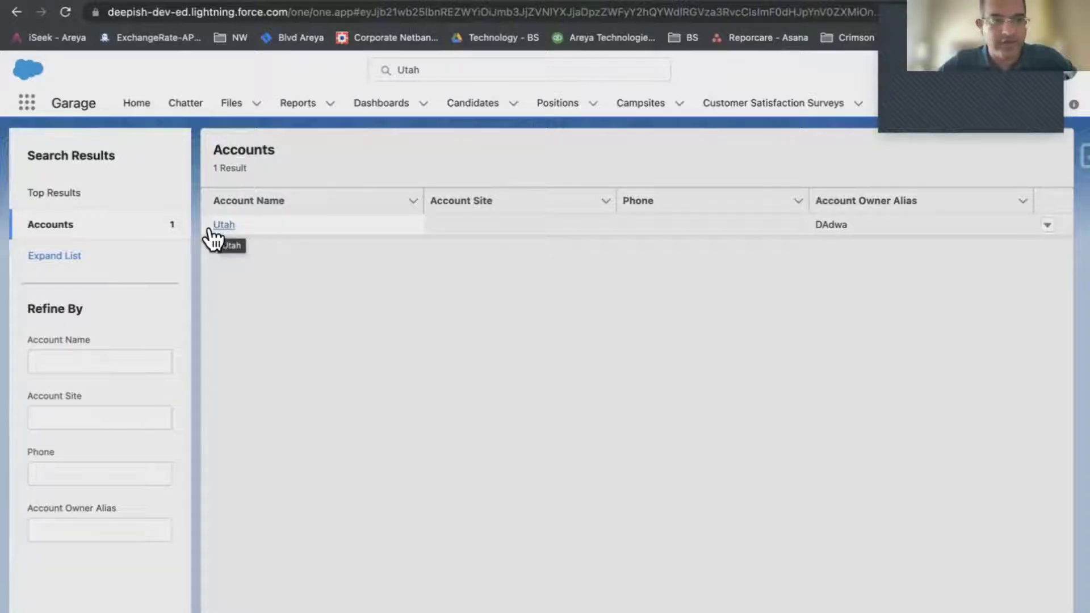
# Re-filter the Utah results to Accounts, then switch to the 'Admin Control Over Search Top Results' idea
pyautogui.click(68, 256)
pyautogui.scroll(-2, 65, 536)
pyautogui.click(65, 502)
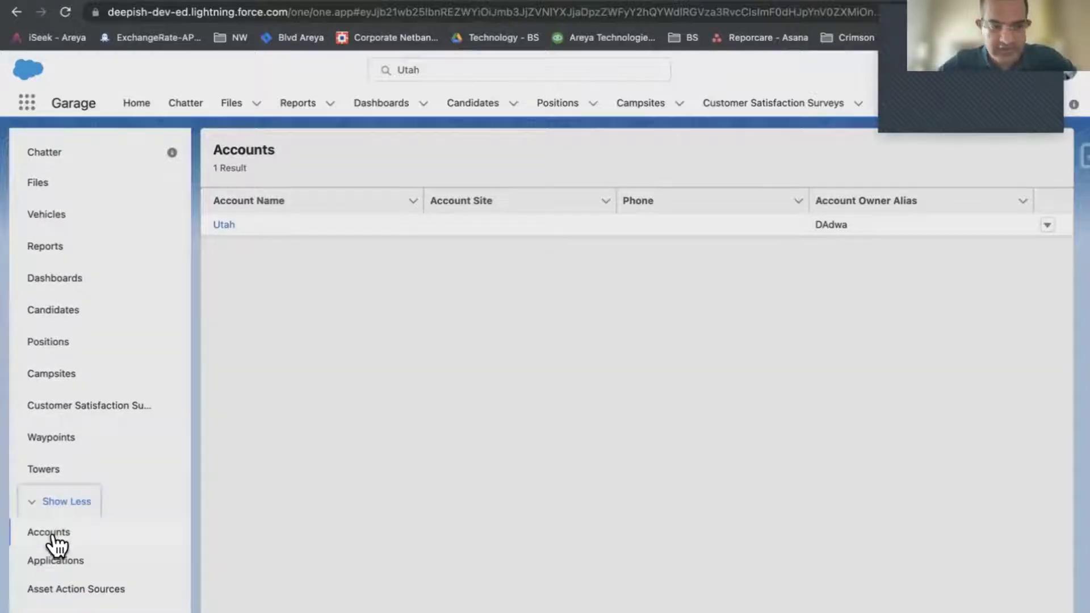
pyautogui.click(52, 534)
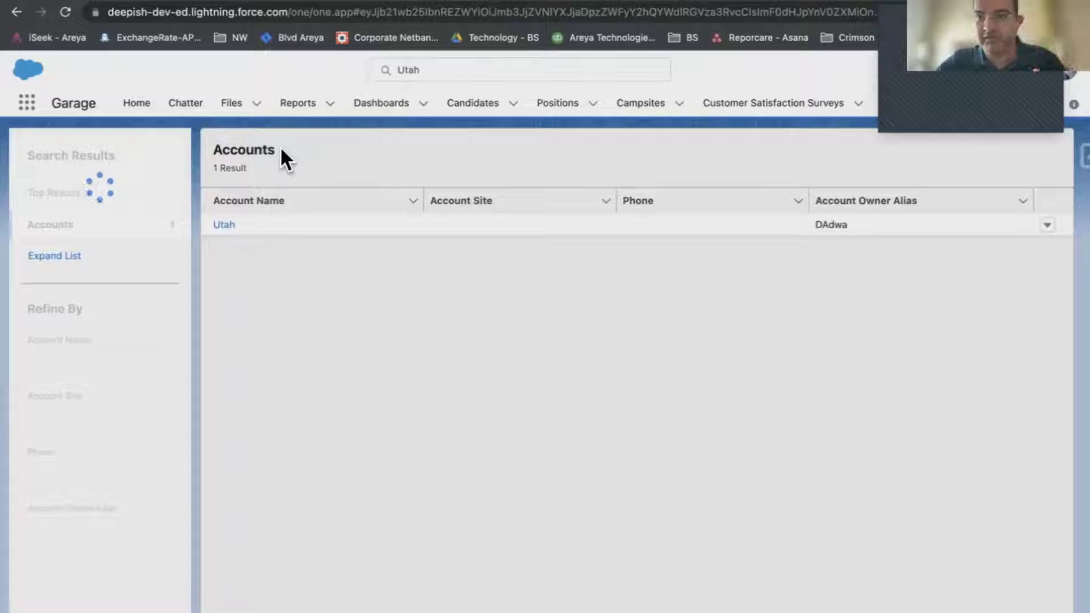
pyautogui.click(249, 2)
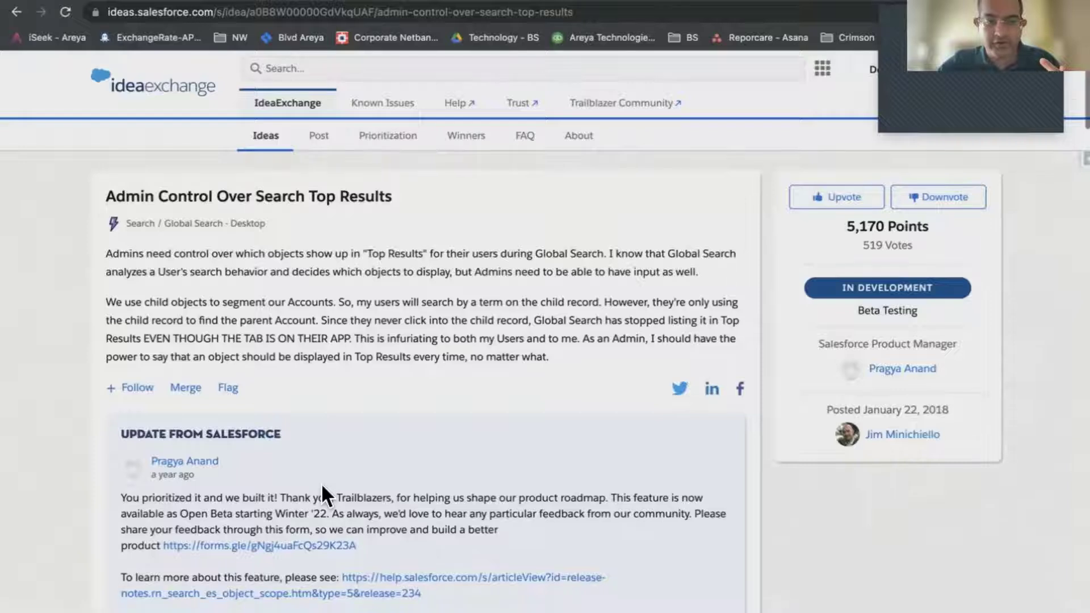
# Open the forms.gle feedback survey from the idea's Update from Salesforce section
pyautogui.scroll(-1, 322, 488)
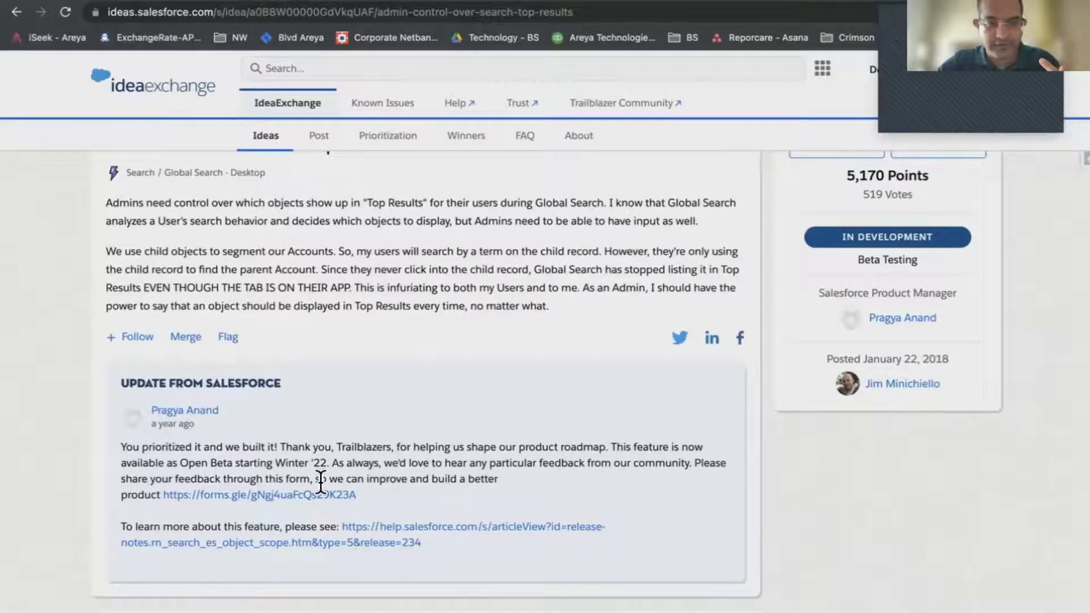
pyautogui.click(372, 2)
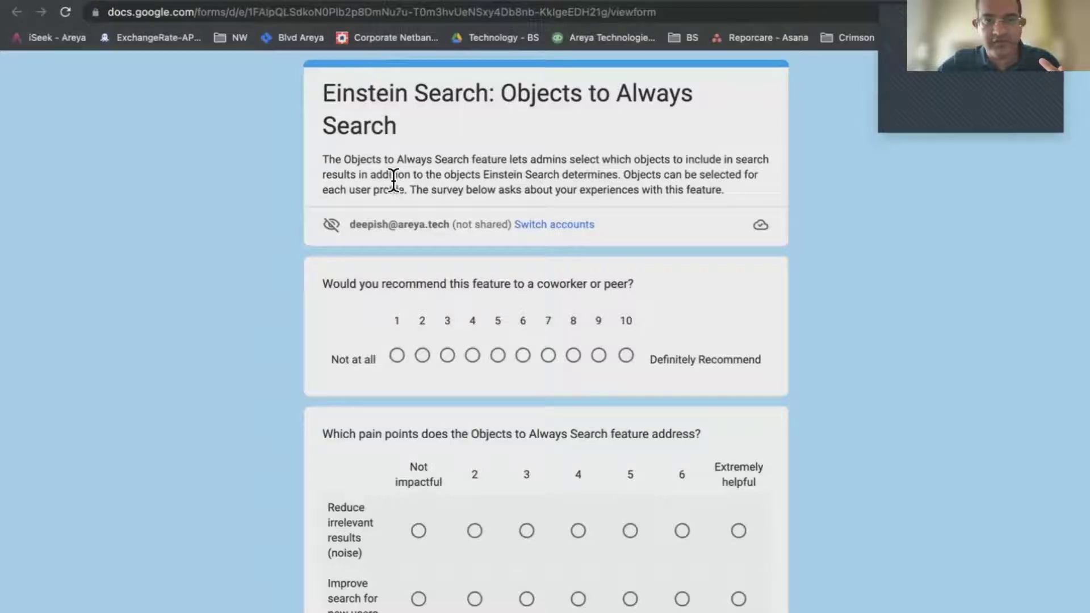
# Highlight 'Objects to Always Search' in the survey description and return to Salesforce
pyautogui.moveTo(343, 158); pyautogui.dragTo(488, 159)
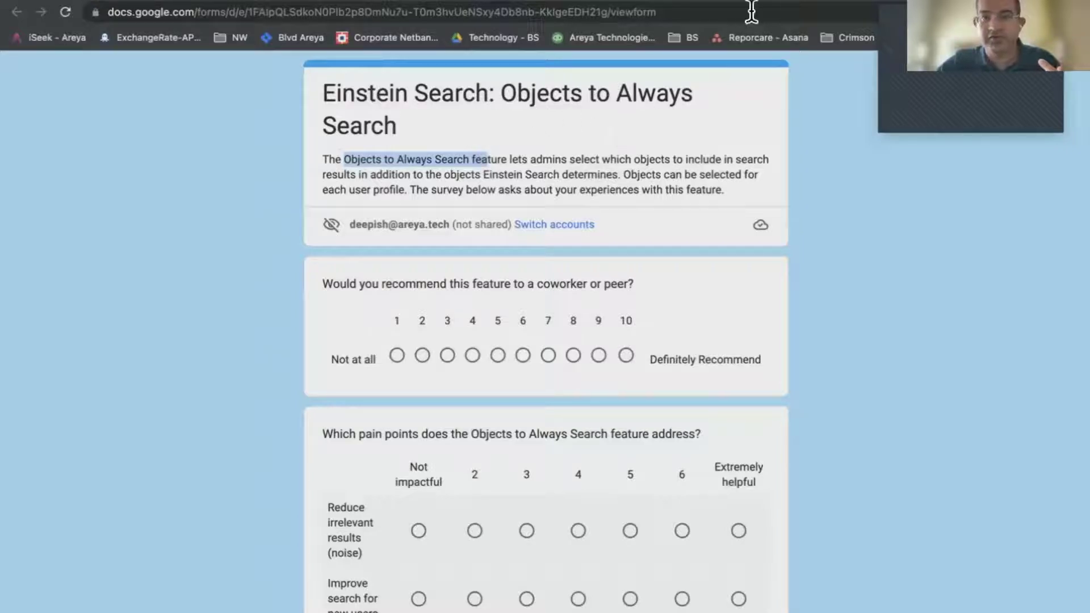
pyautogui.hotkey('ctrl', 'Tab')
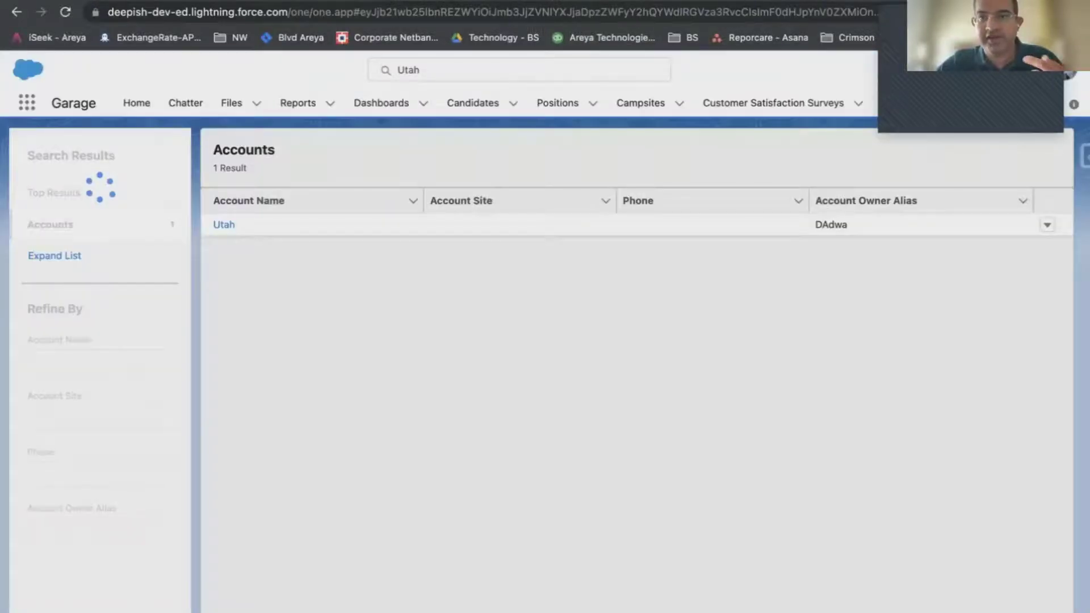
# Go to the Salesforce Setup home page from the settings menu
pyautogui.hotkey('ctrl', 'Tab')
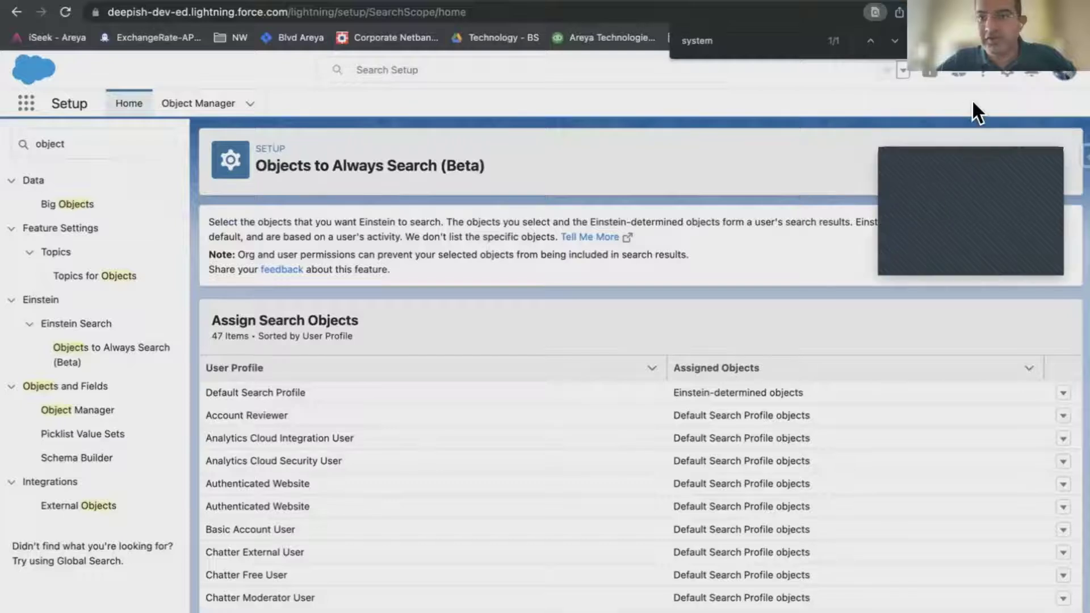
pyautogui.click(1009, 72)
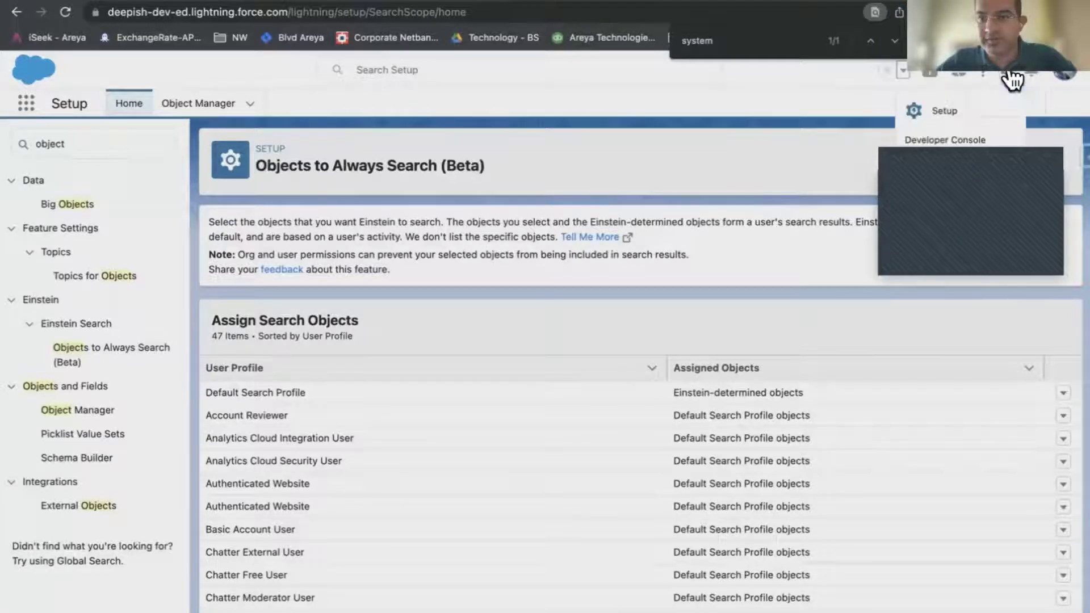
pyautogui.click(988, 103)
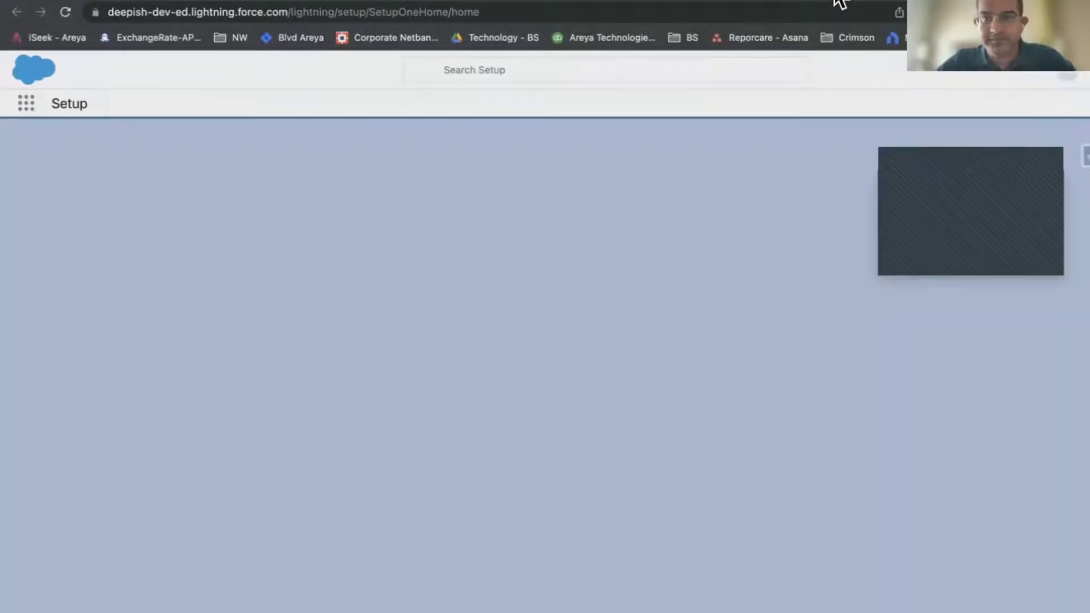
# Quick Find 'object', open Objects to Always Search (Beta), and find 'system' on the page
pyautogui.click(99, 142)
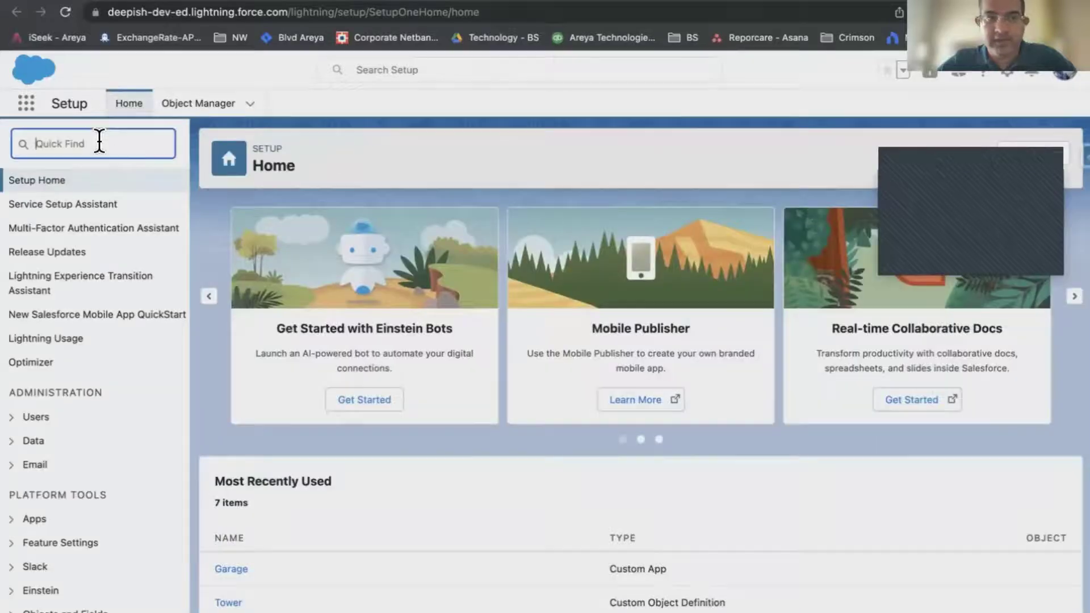
pyautogui.write('object')
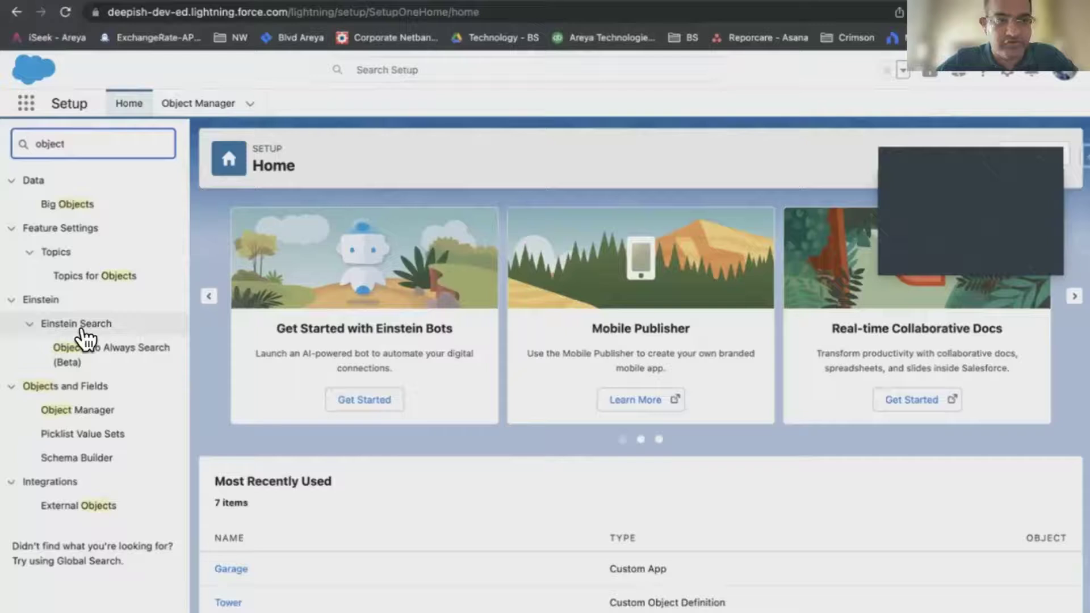
pyautogui.click(77, 362)
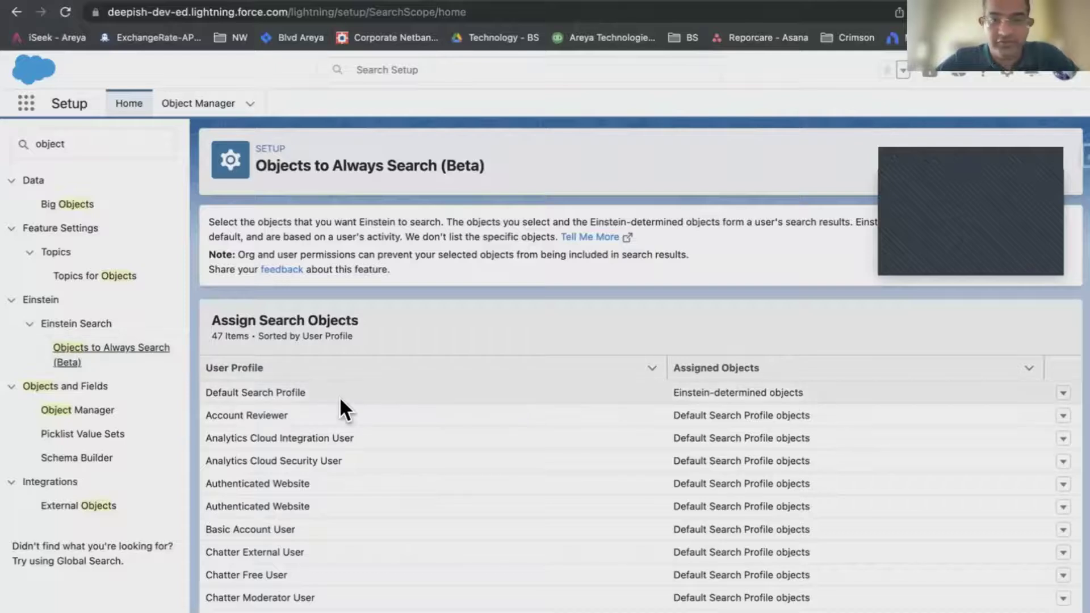
pyautogui.press('super+f')
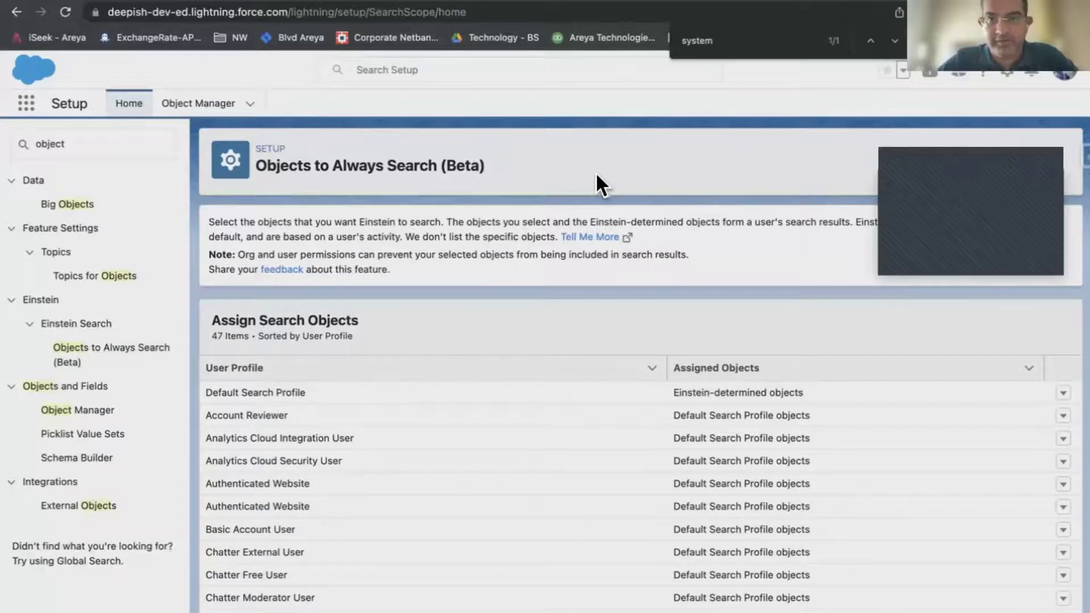
pyautogui.press('super+f')
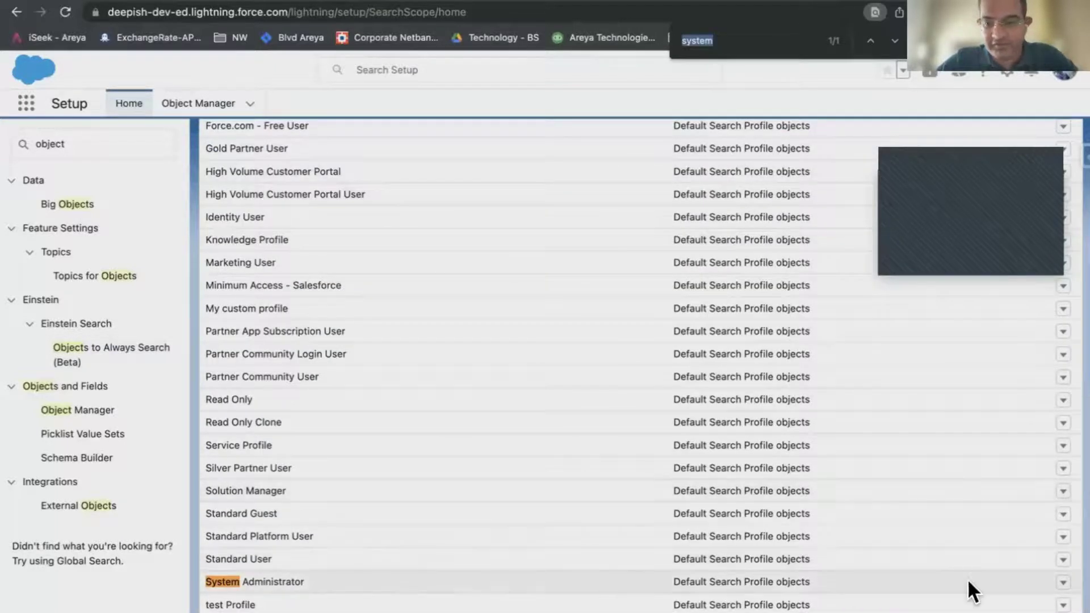
# Edit the System Administrator profile to add Accounts to Selected Objects and save
pyautogui.click(1059, 582)
pyautogui.click(1021, 602)
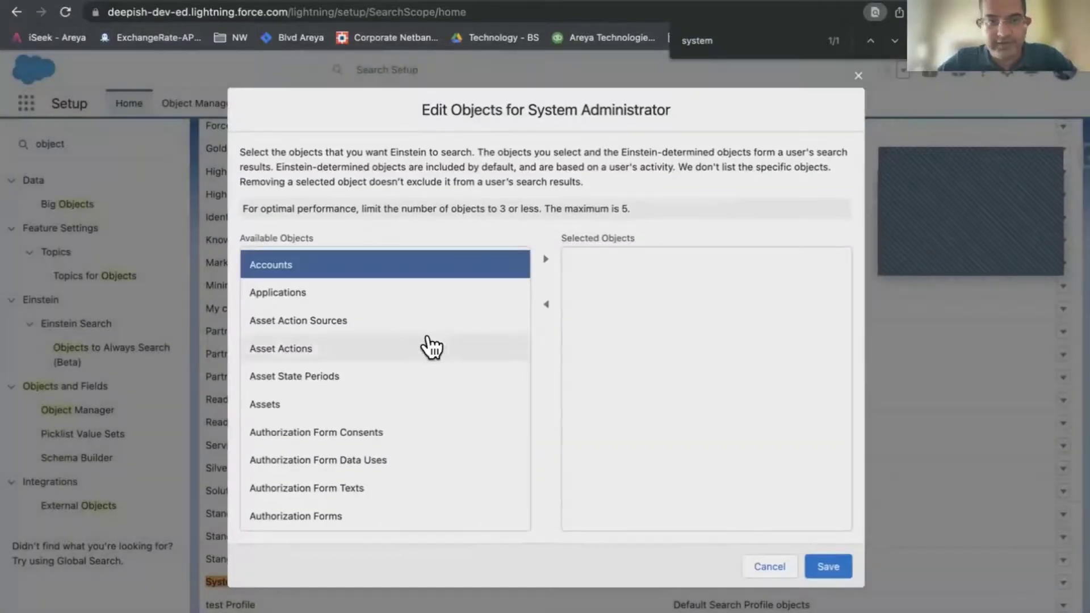
pyautogui.click(545, 259)
pyautogui.click(828, 567)
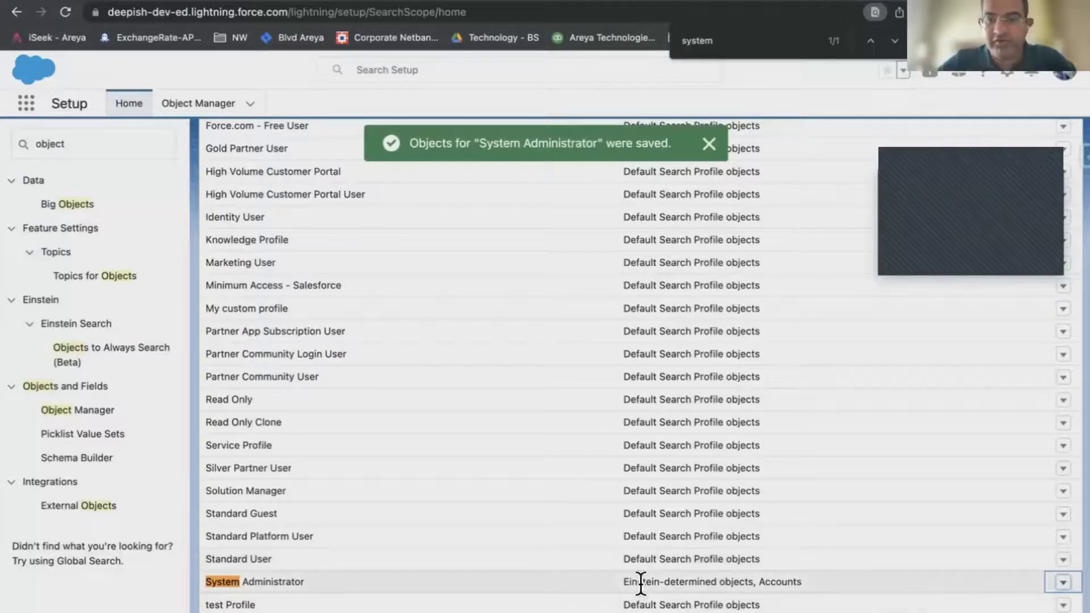
# Review the System Administrator and Default Search Profile assigned objects, then return to the Utah account
pyautogui.click(750, 584)
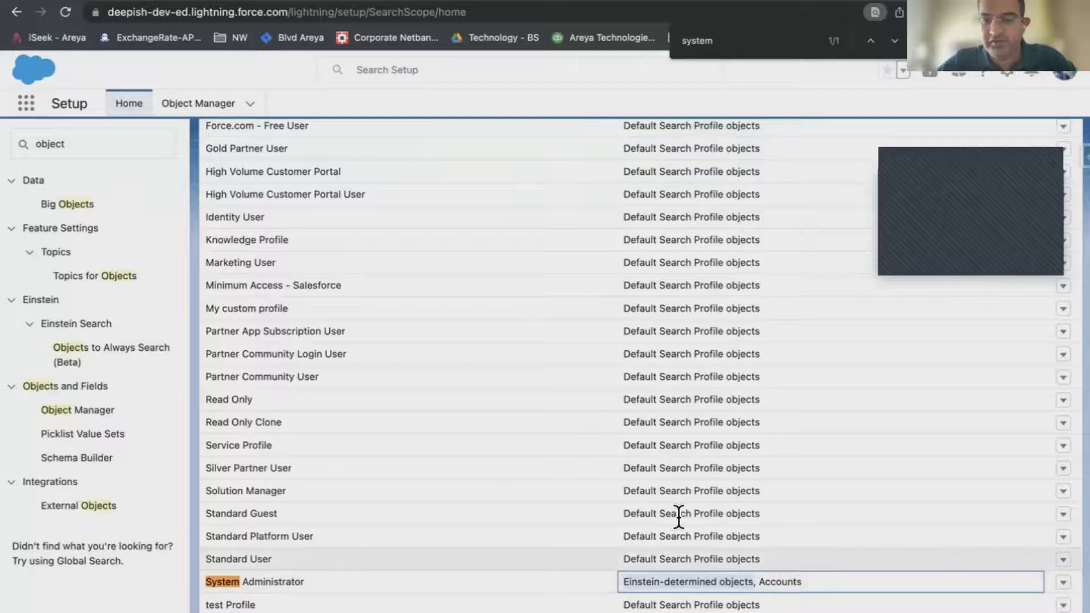
pyautogui.scroll(10, 676, 514)
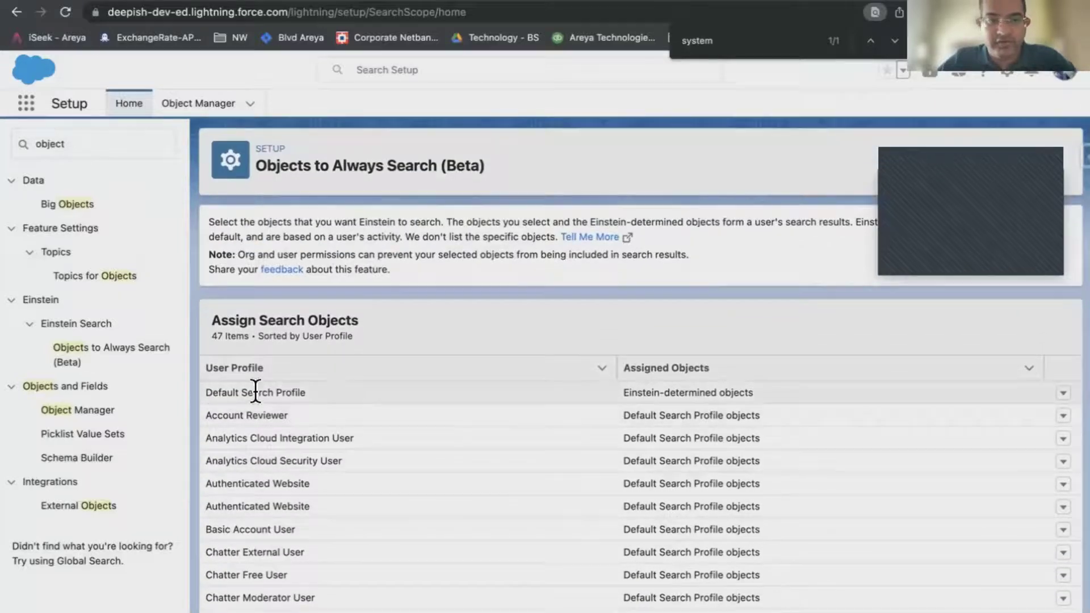
pyautogui.click(762, 387)
pyautogui.scroll(-10, 762, 387)
pyautogui.scroll(-5, 761, 388)
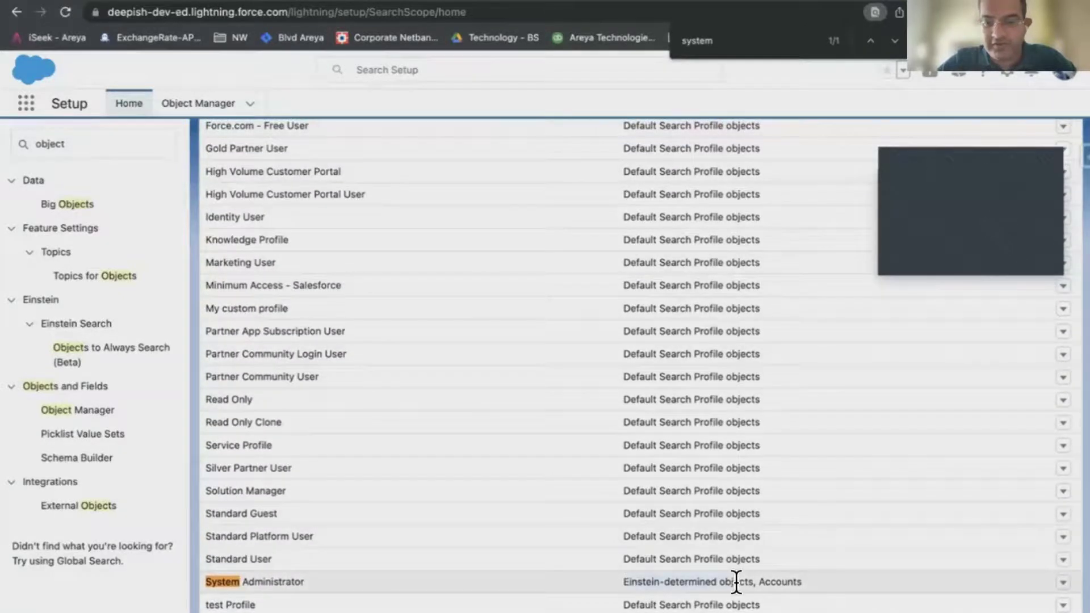
pyautogui.click(847, 585)
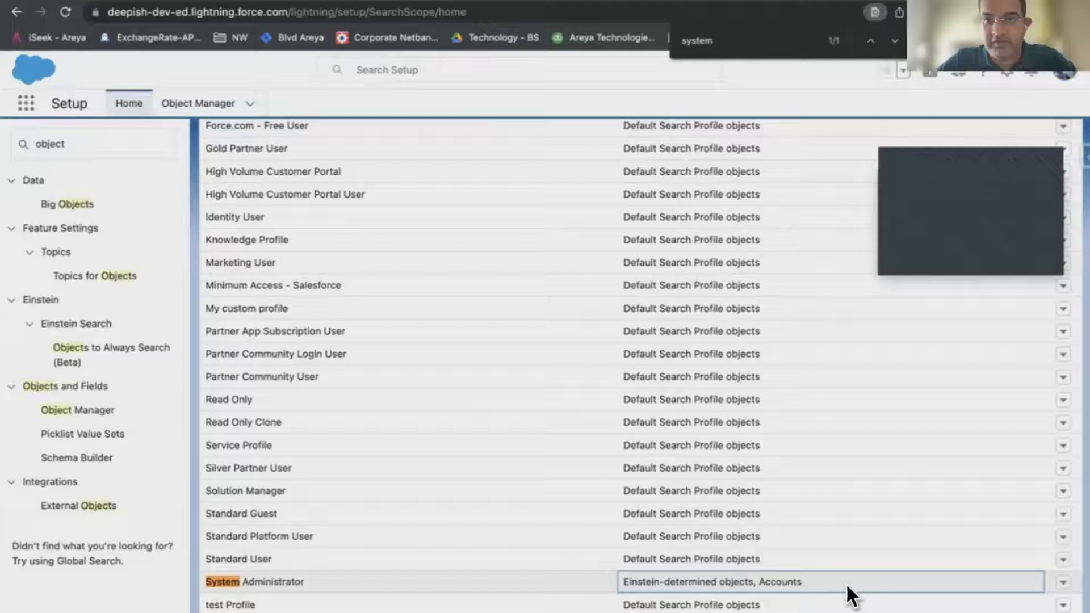
pyautogui.click(608, 2)
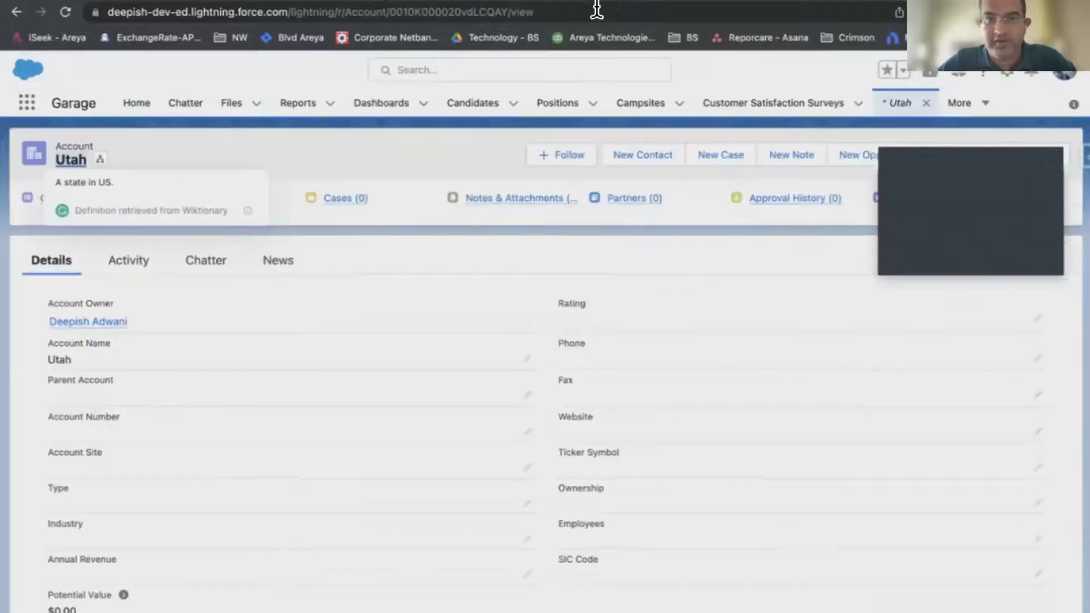
# Search globally for 'Utah' and see the Utah account as the Recommended Result
pyautogui.click(712, 3)
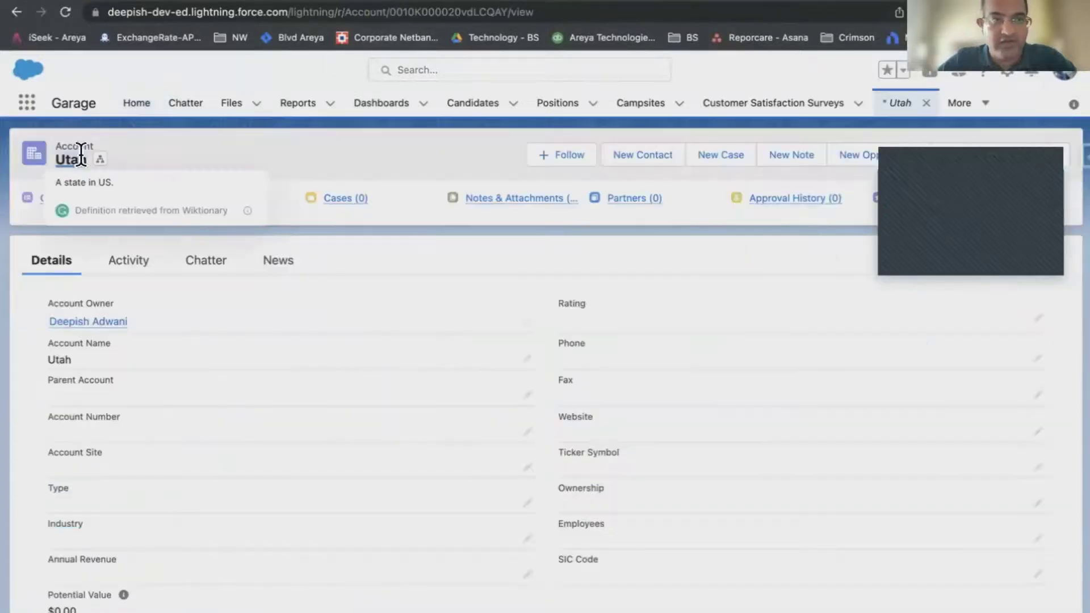
pyautogui.click(68, 157)
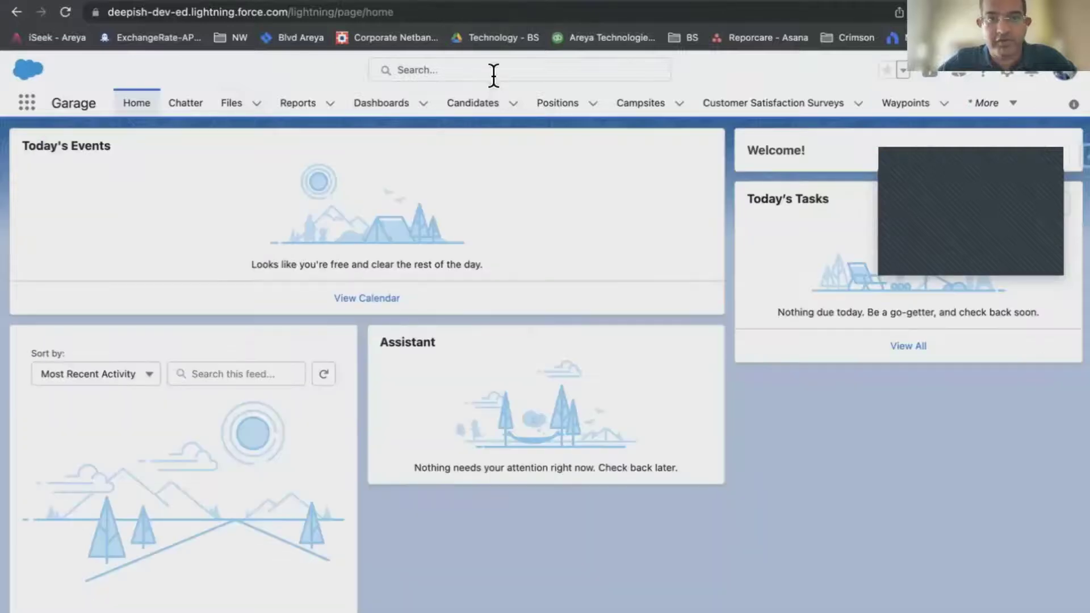
pyautogui.click(493, 75)
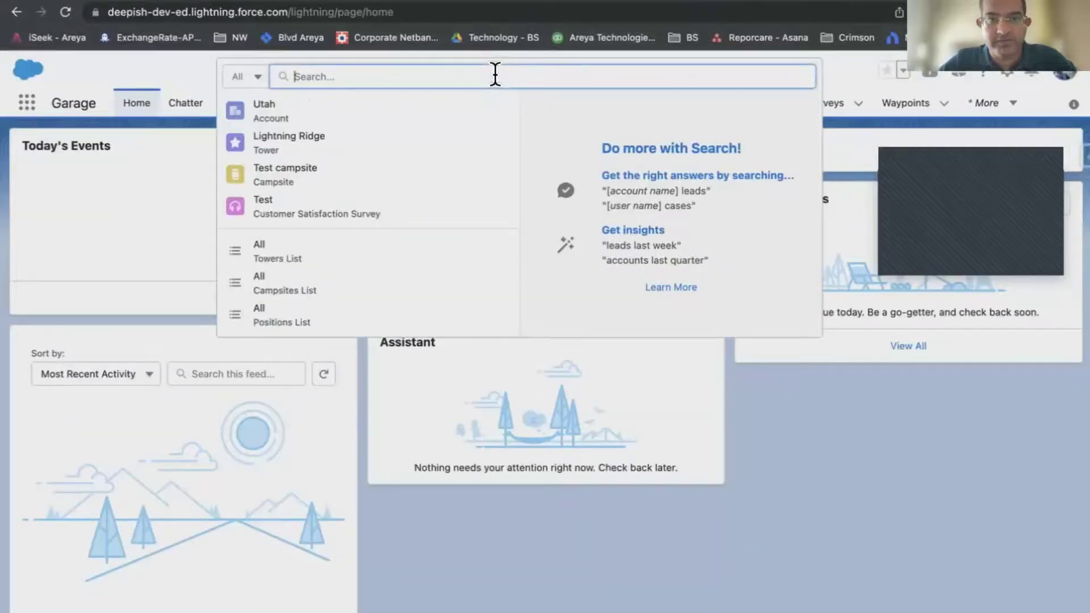
pyautogui.write('Utah')
pyautogui.press('Return')
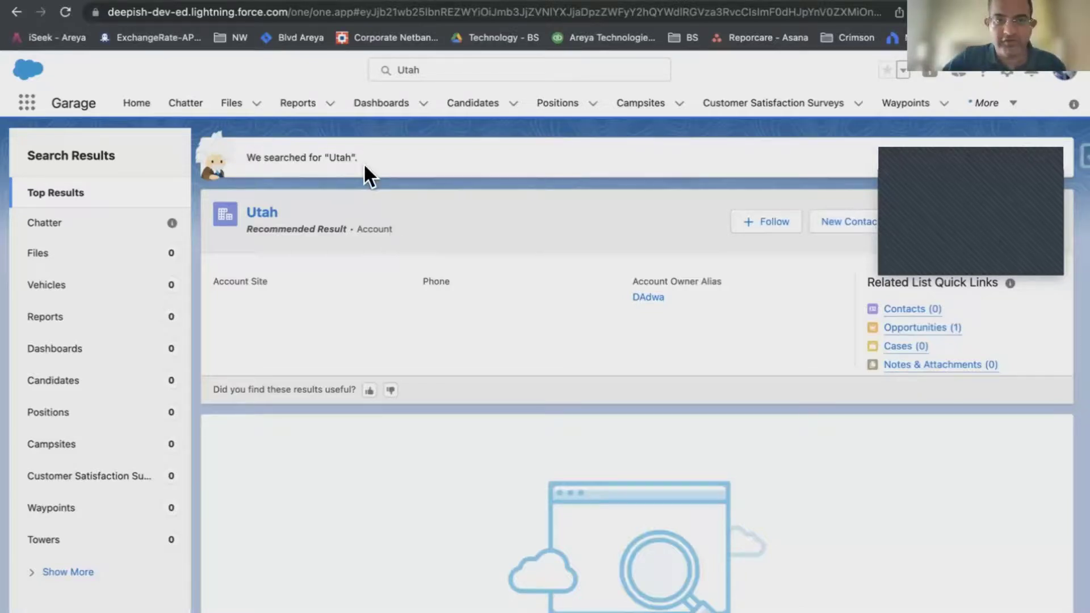
pyautogui.hotkey('ctrl', 'Tab')
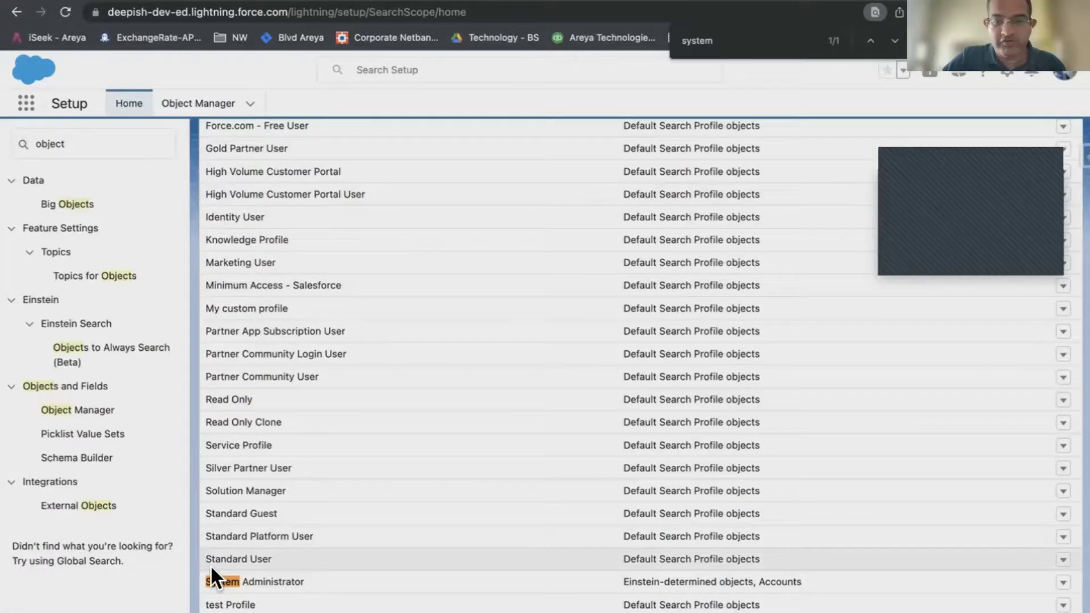
# Check that System Administrator lists Einstein-determined objects and Accounts, then switch to the survey
pyautogui.click(294, 579)
pyautogui.click(806, 579)
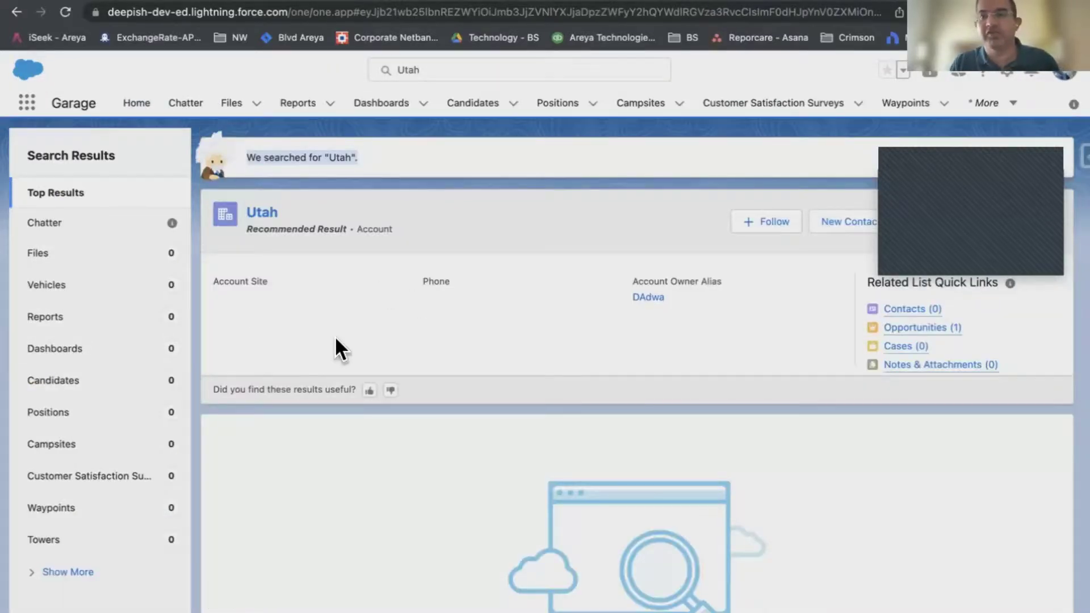
pyautogui.click(407, 2)
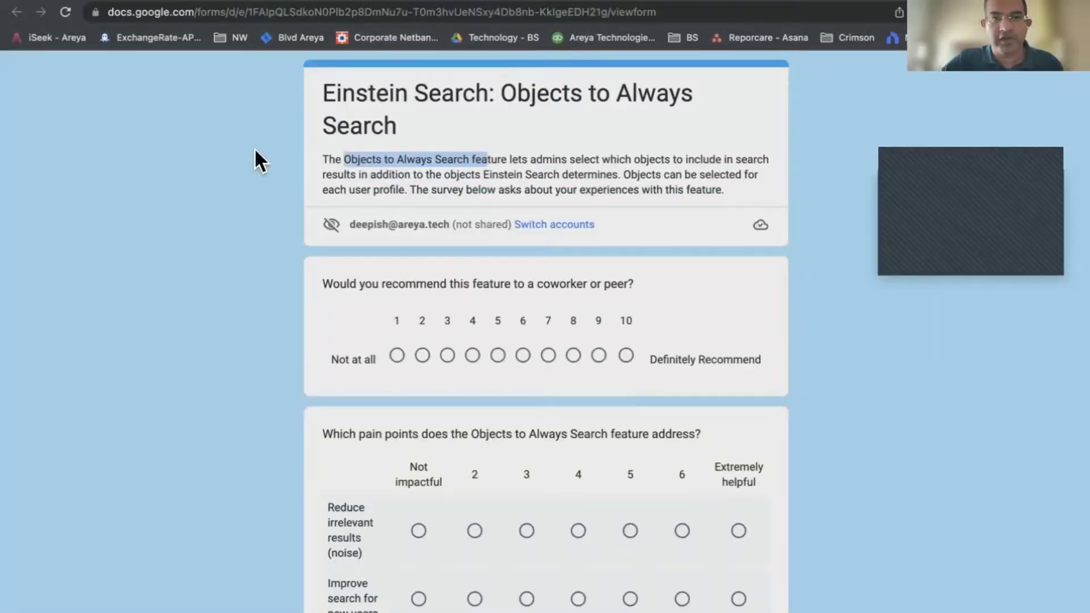
pyautogui.click(210, 12)
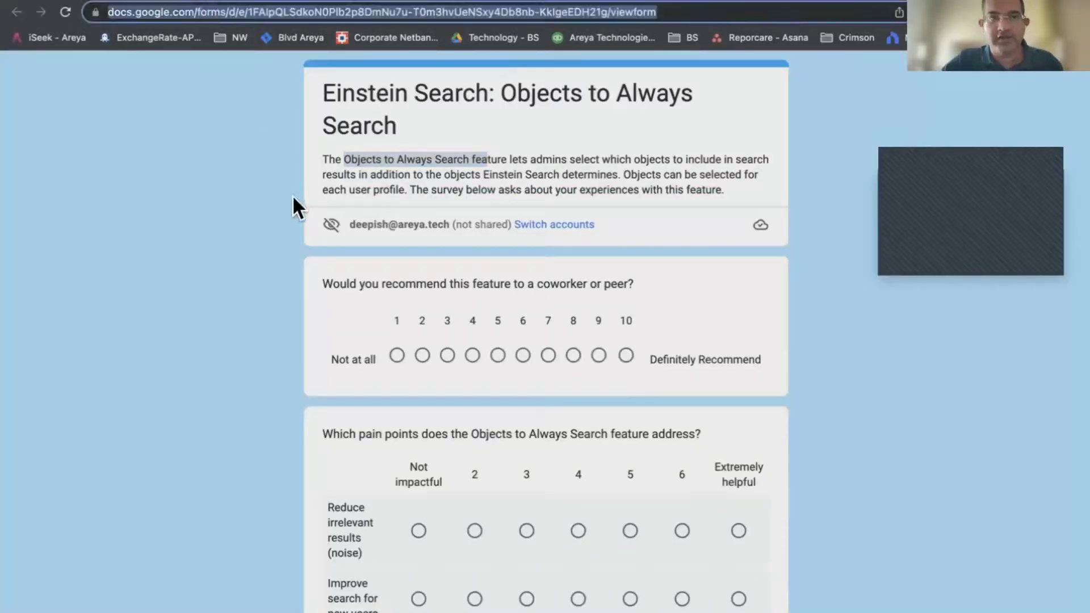
pyautogui.scroll(-1, 294, 197)
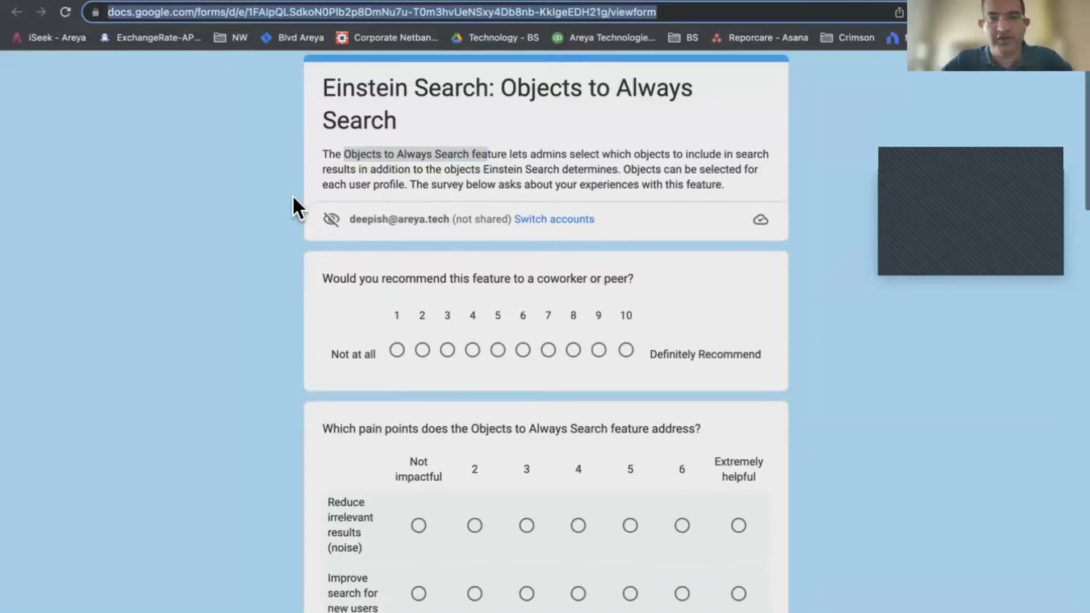
pyautogui.click(395, 154)
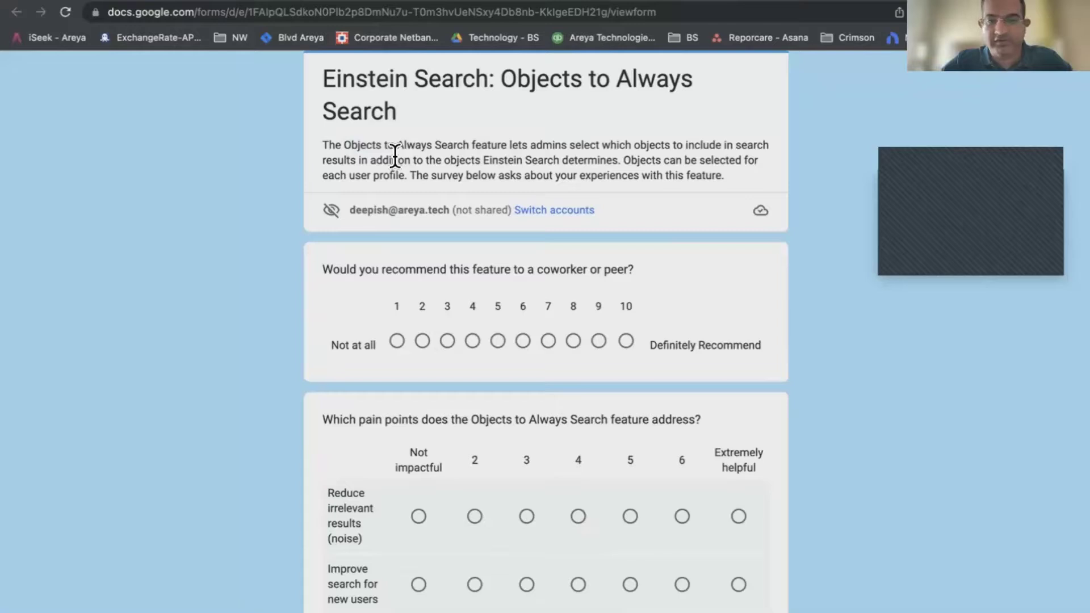
pyautogui.scroll(-12, 395, 155)
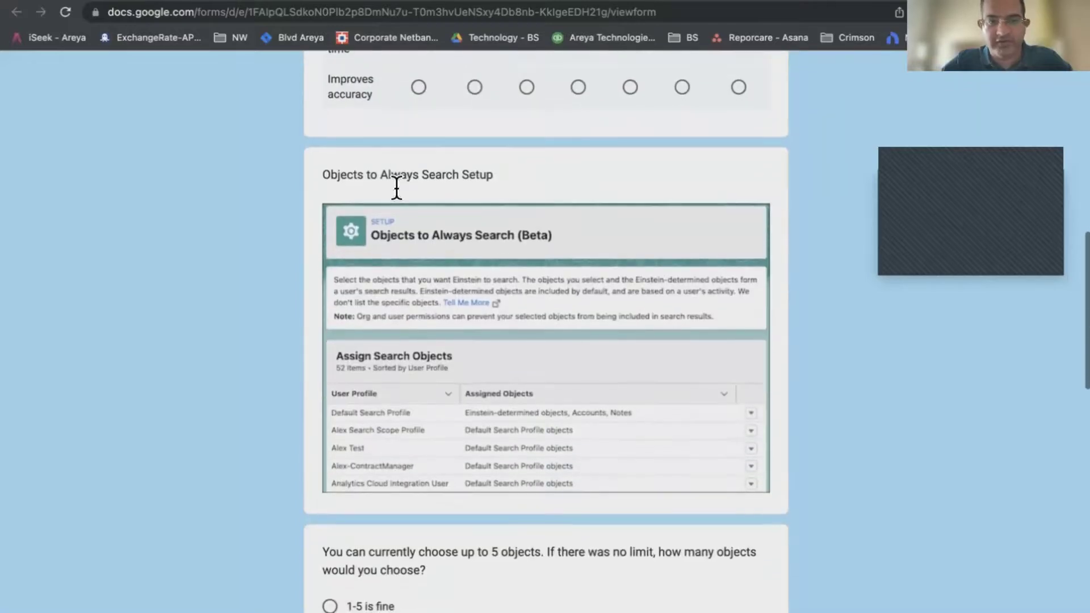